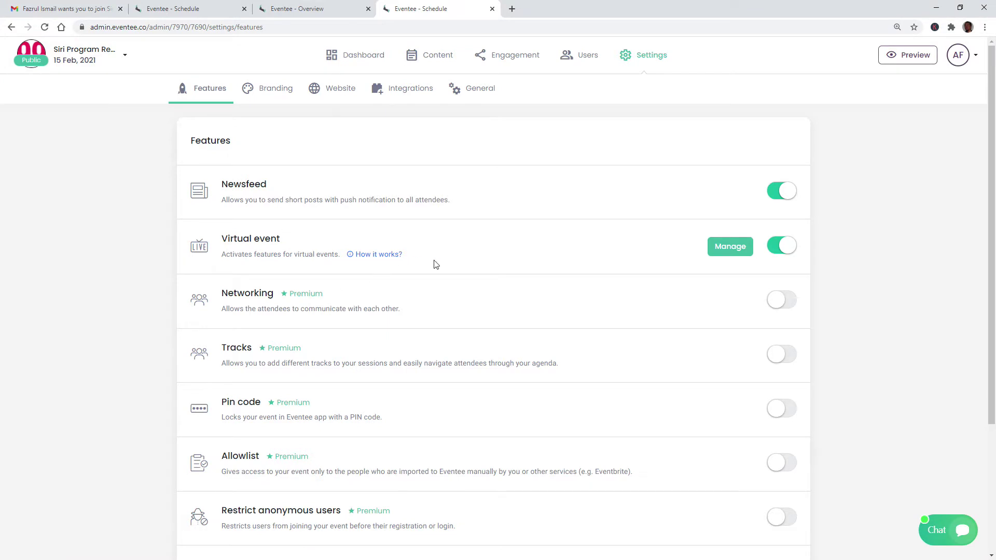
Step: Enable the premium Networking feature for the event
scroll(473, 273, down, 1)
scroll(473, 273, down, 1)
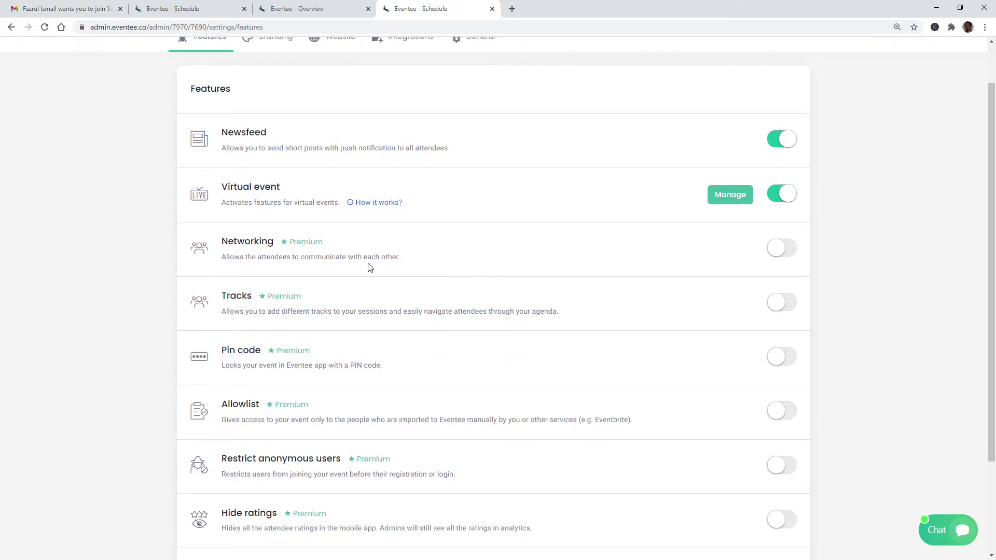
click(785, 253)
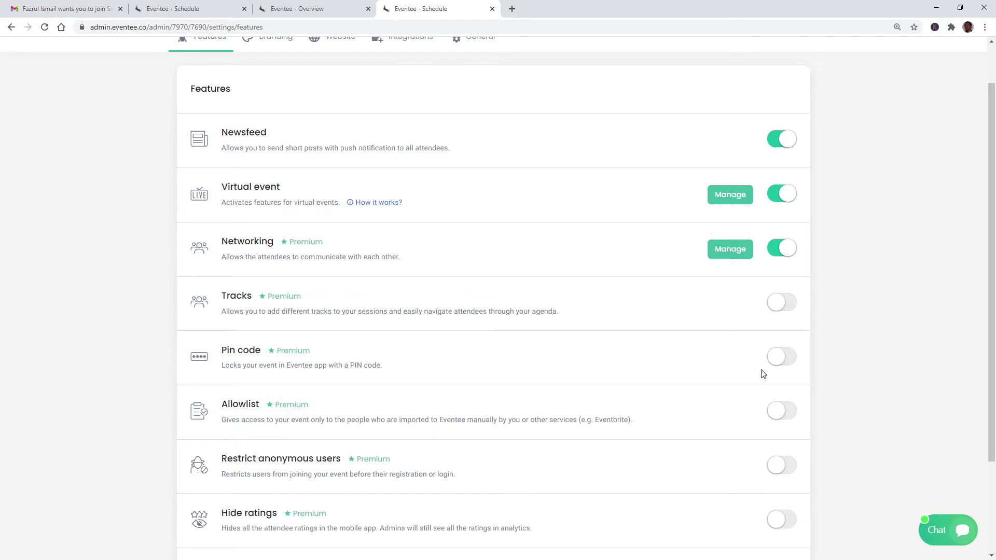
Step: Try enabling the Allowlist and Restrict anonymous users features
click(782, 411)
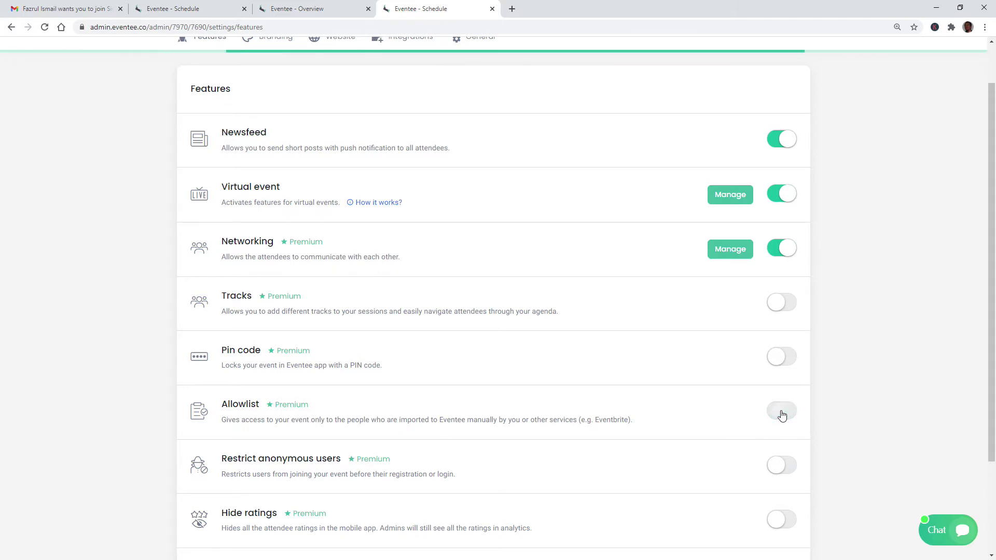
scroll(724, 436, down, 2)
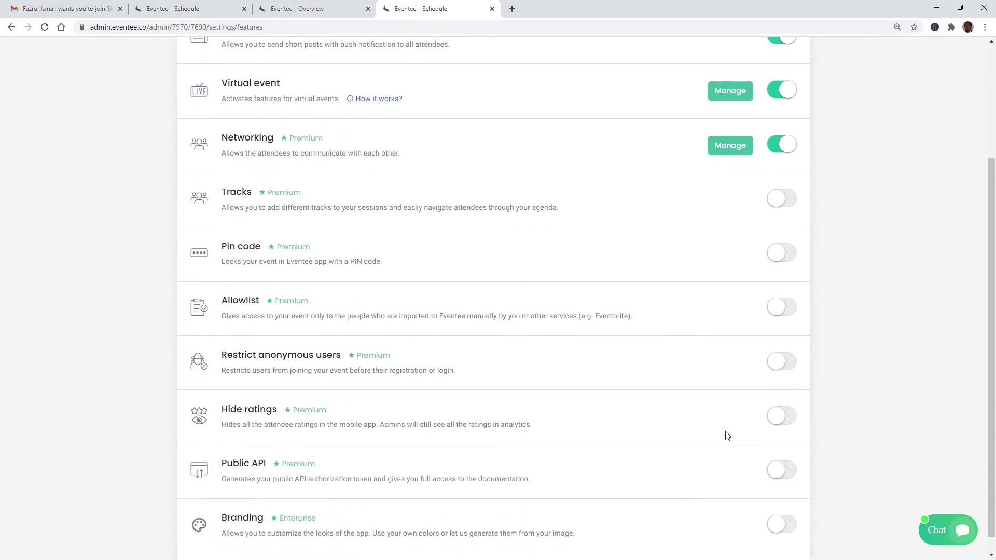
click(781, 362)
scroll(778, 391, down, 1)
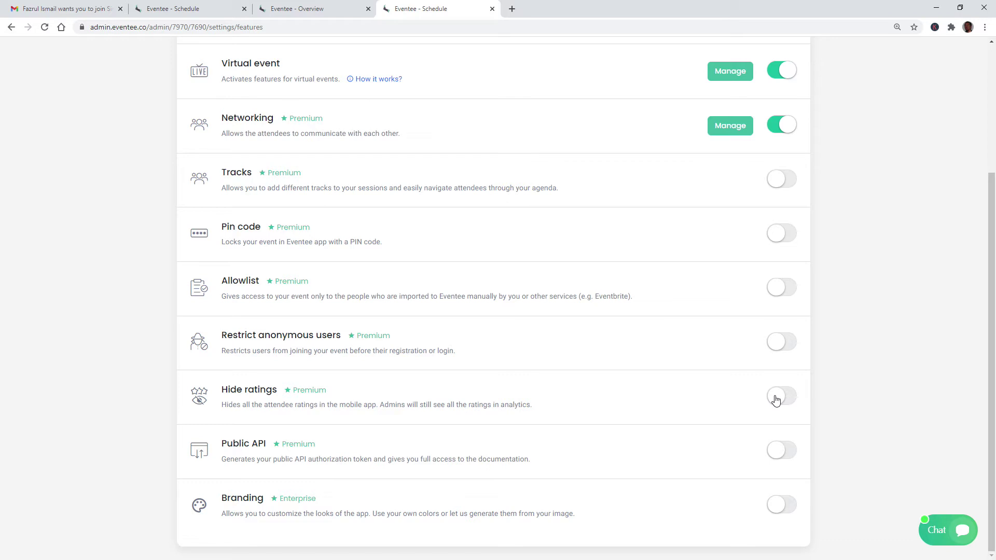
Step: Enable the enterprise Branding feature and look over the event's feature list
click(780, 510)
scroll(666, 467, up, 3)
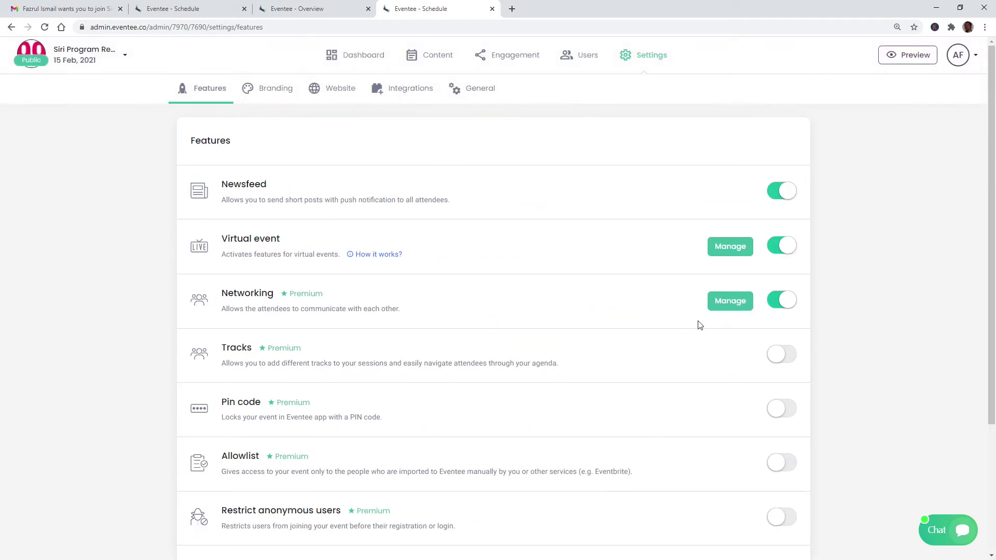
scroll(783, 349, down, 3)
scroll(704, 418, up, 3)
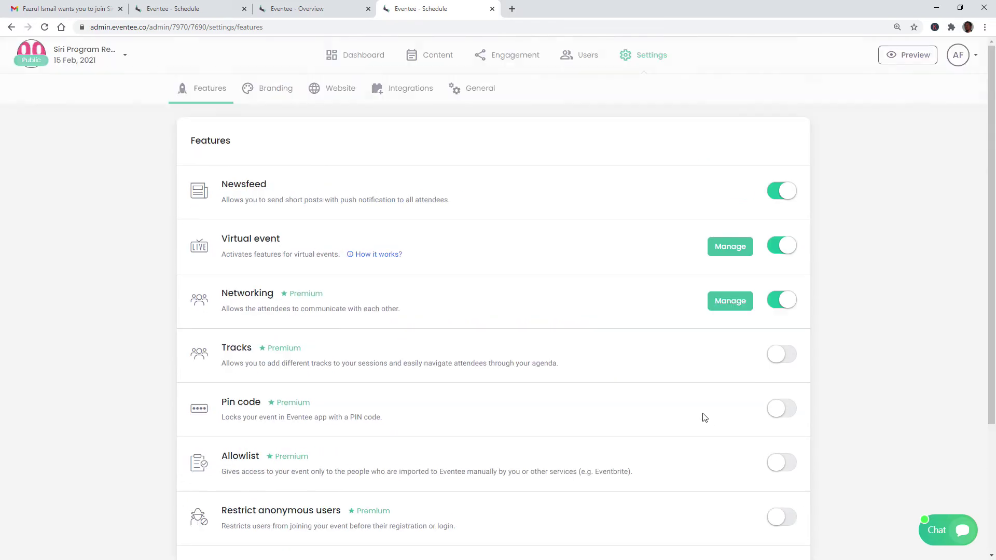
Step: Upload the al_quran_by_juba_paldf picture from the Pictures folder as the Magic color branding image and save its crop
click(278, 95)
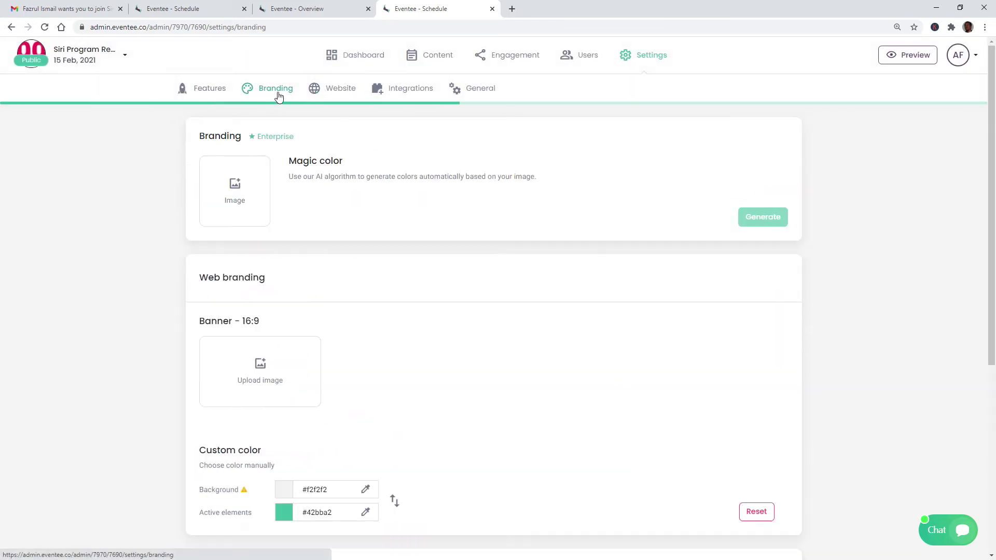
click(232, 192)
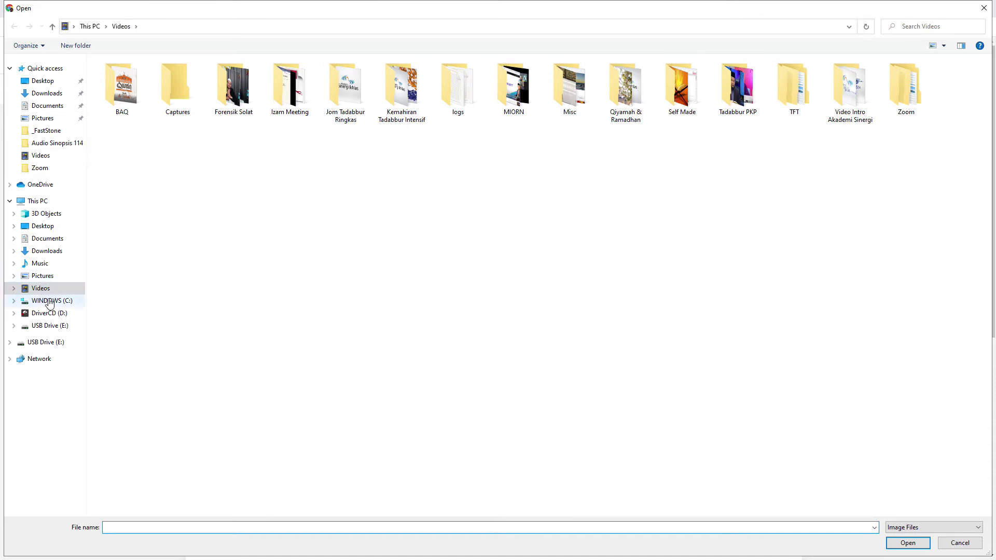
click(44, 278)
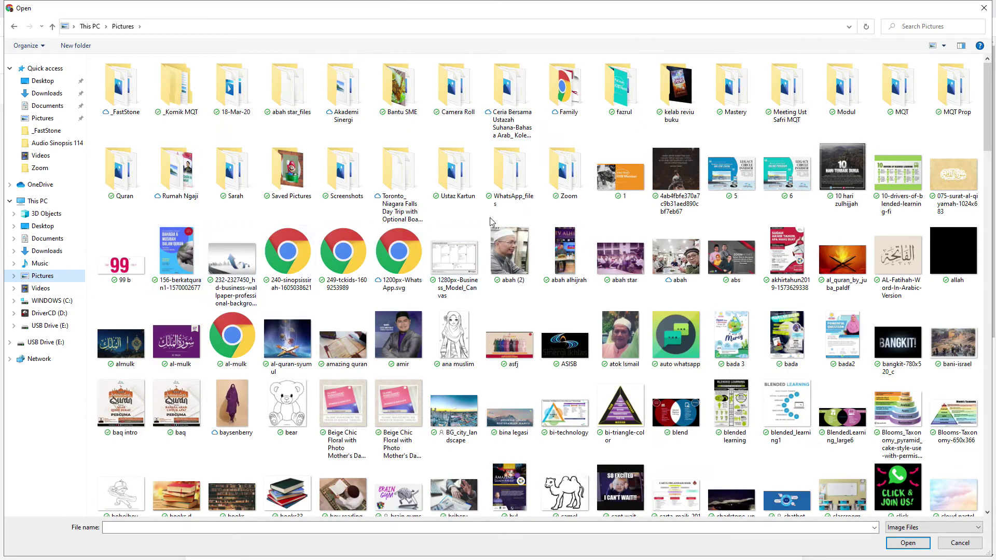
double_click(843, 257)
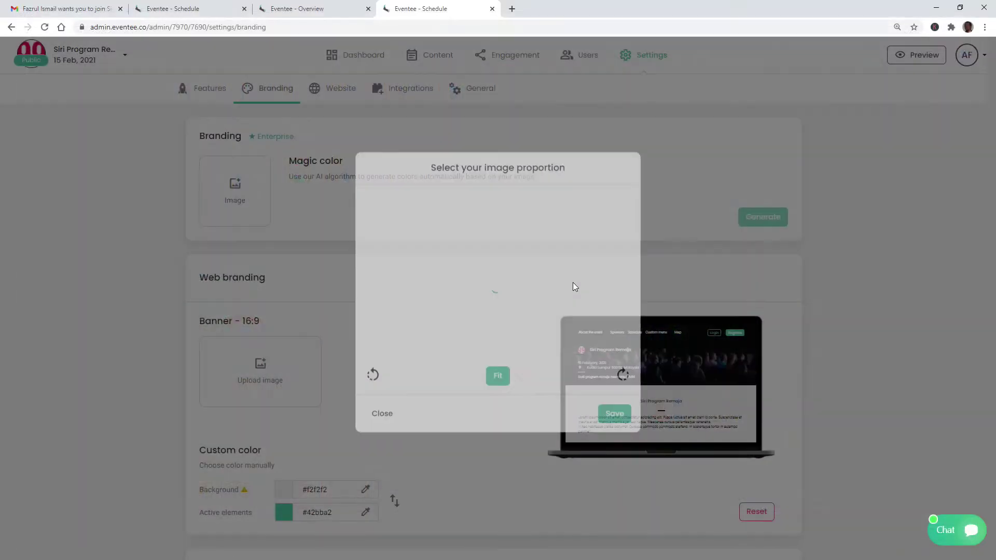
mouse_move(509, 327)
mouse_down()
mouse_move(500, 333)
mouse_move(509, 333)
mouse_up()
click(606, 419)
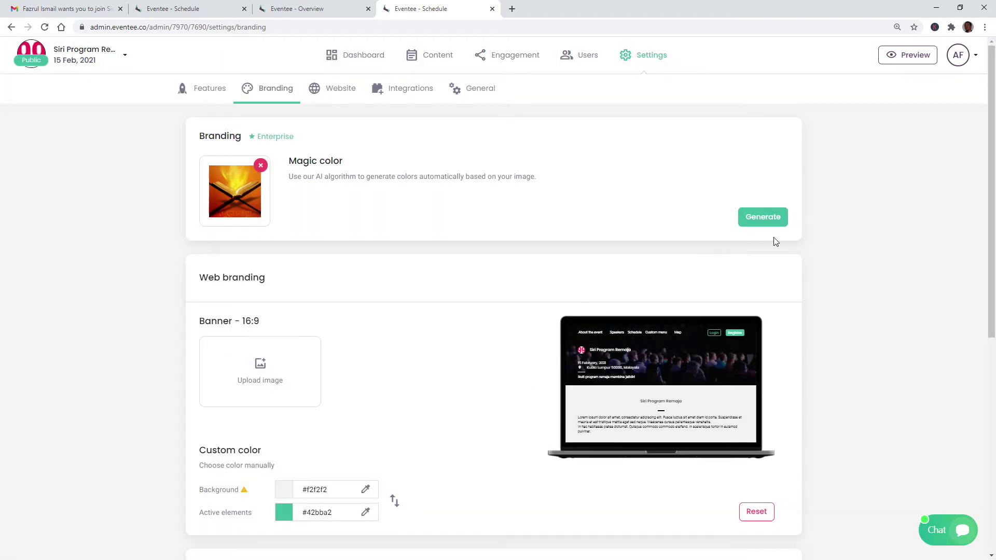
Step: Generate the event's brand colors from the uploaded image and return to the branding settings
click(769, 217)
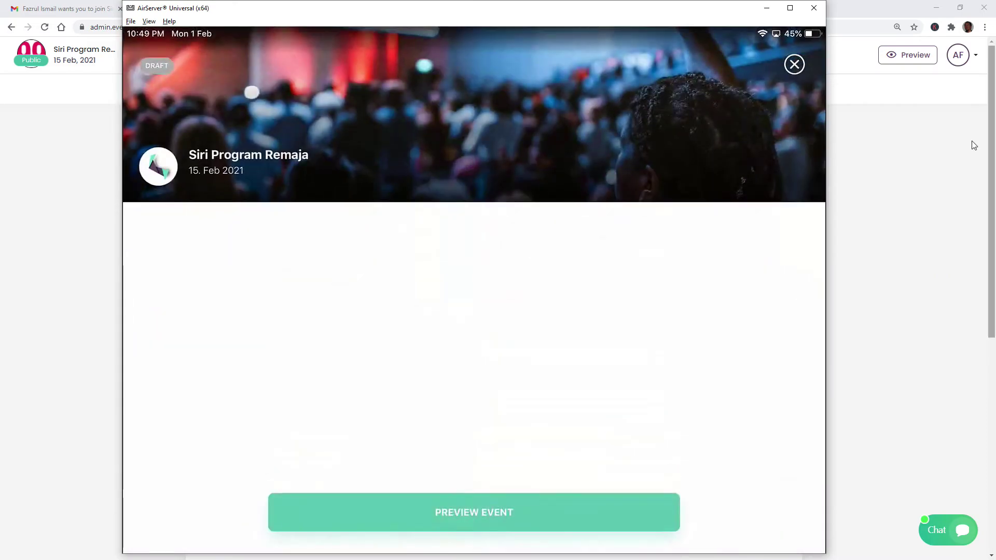
click(936, 8)
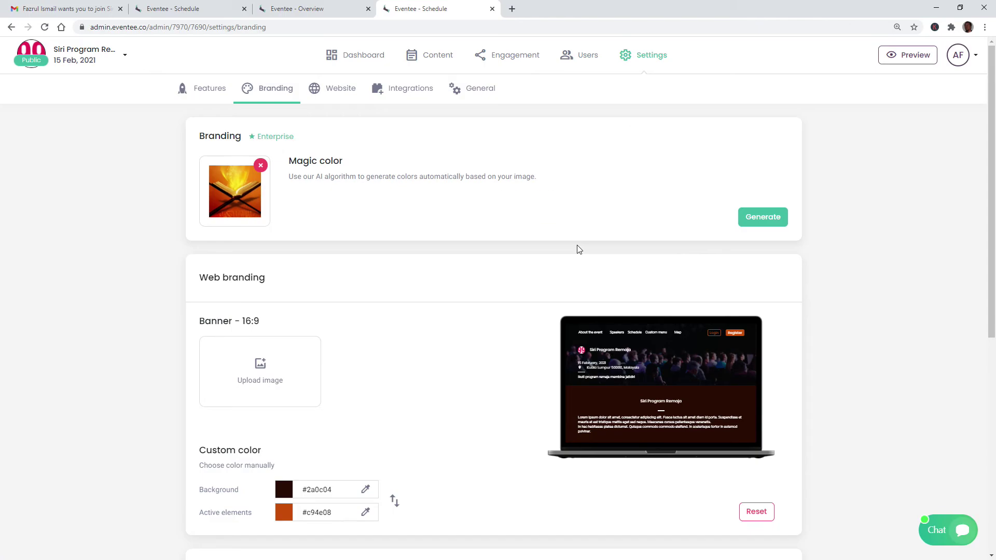
Step: Write a newsfeed post titled "Apa khabar semua?" with the description "Kami mendoakan anda sihat sejahtera."
click(506, 61)
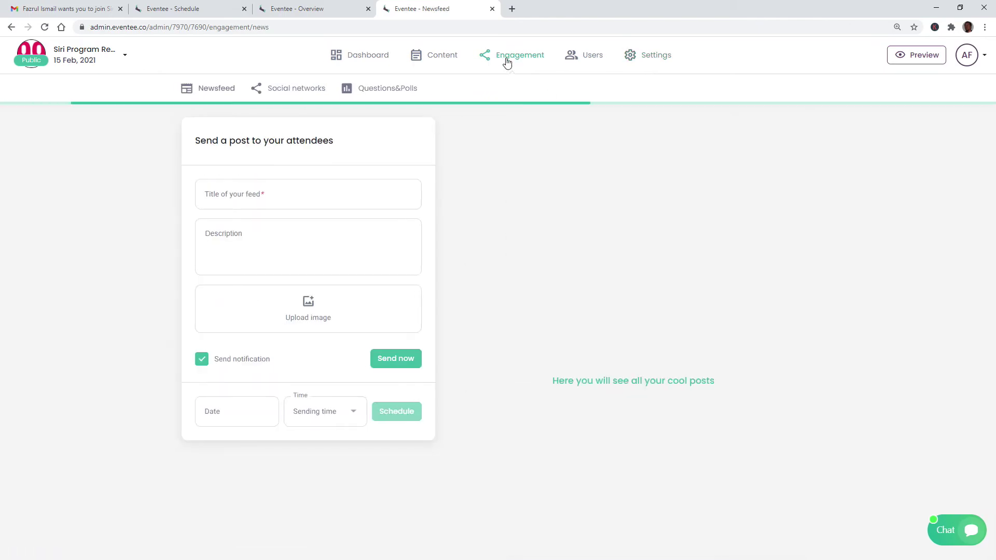
click(264, 192)
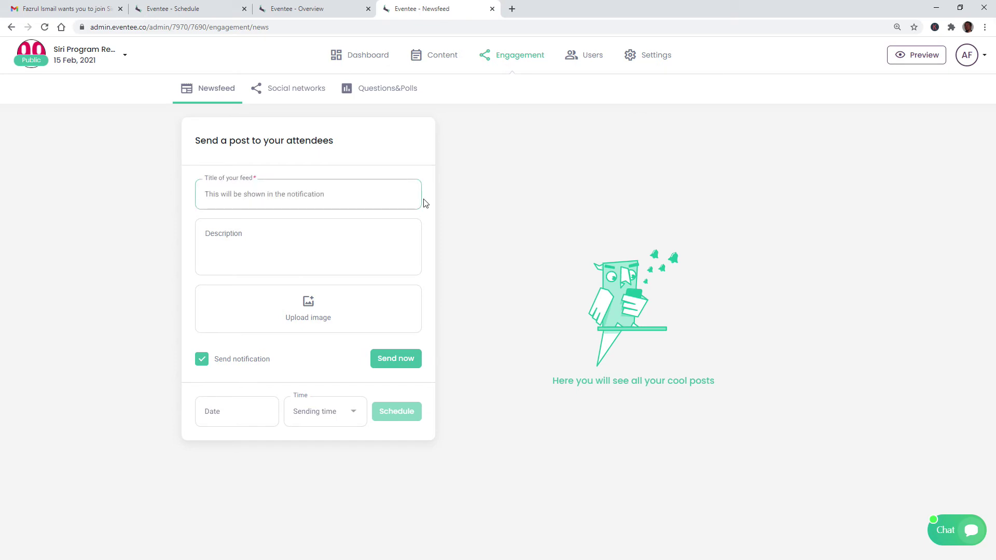
text(Apa khabar semua)
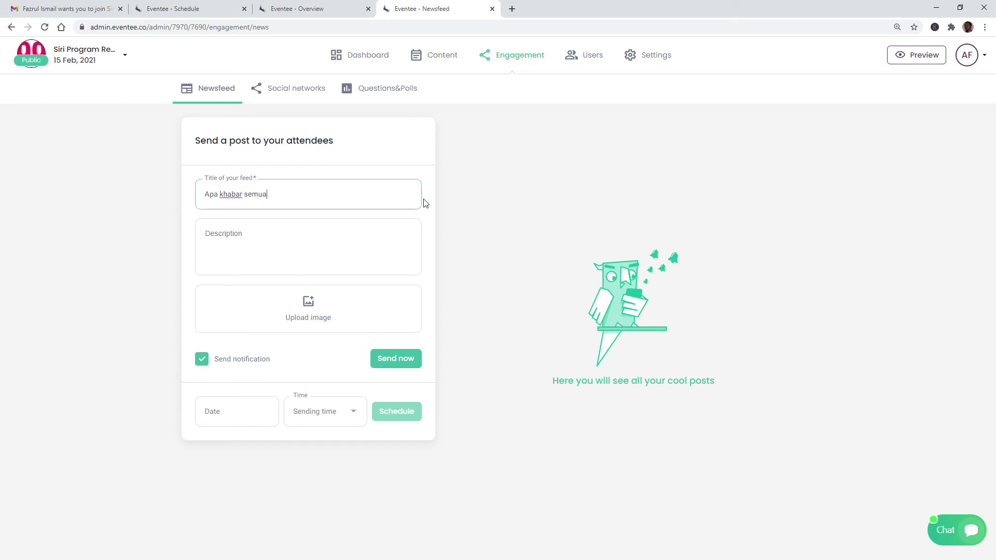
click(395, 257)
text(Kami mendoakan anda si)
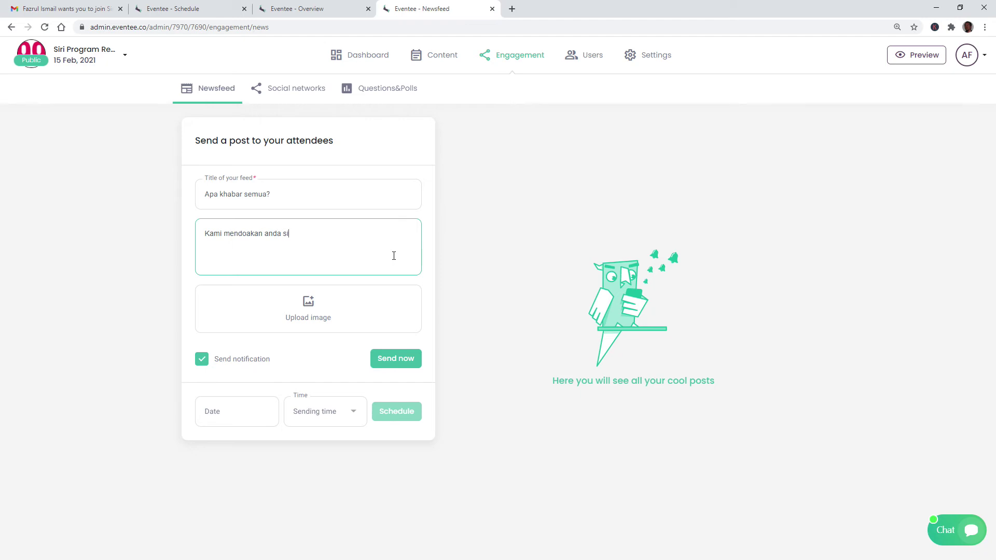
text(hat sejahtera.)
Step: Add the caricature of the man in yellow traditional dress to the post, fit the crop to the whole picture and save it
click(311, 322)
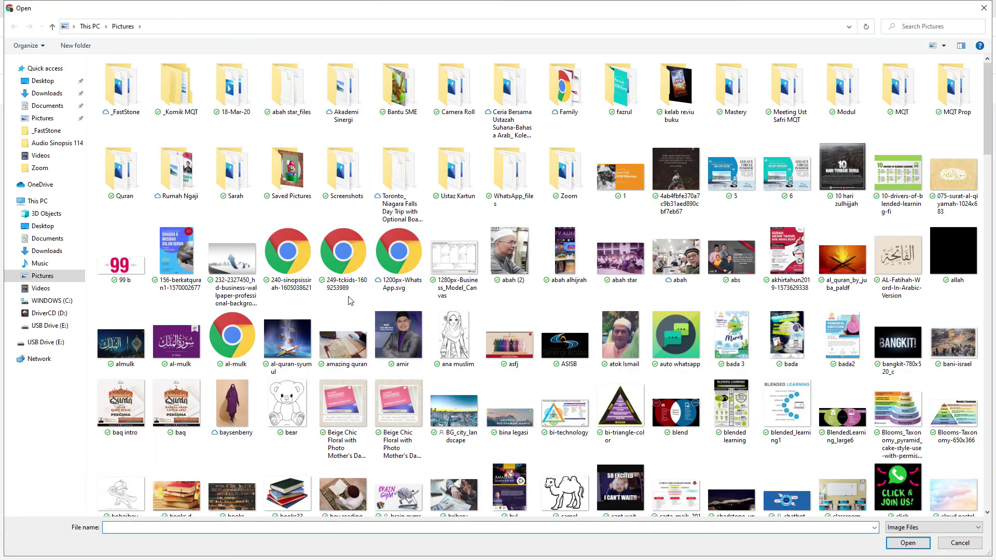
scroll(350, 304, down, 5)
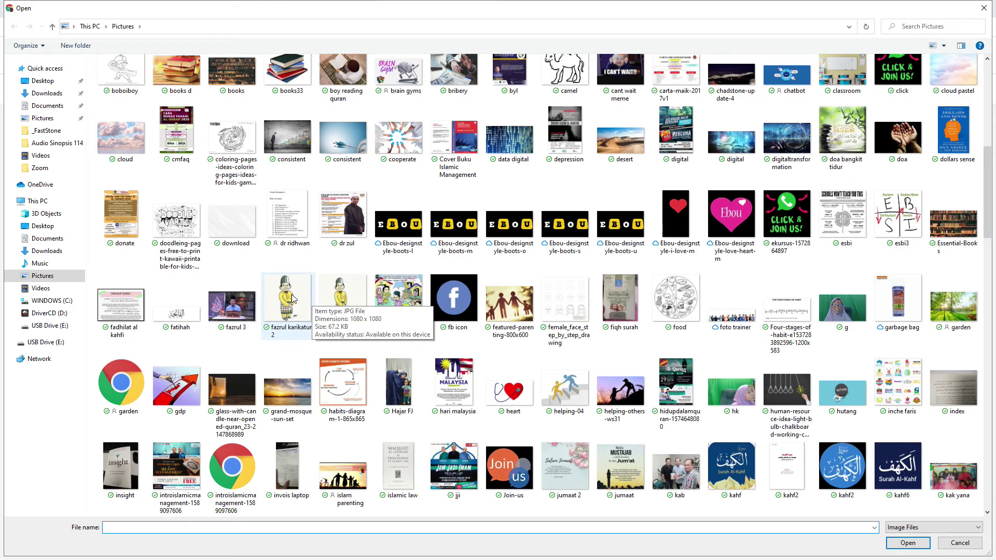
double_click(343, 299)
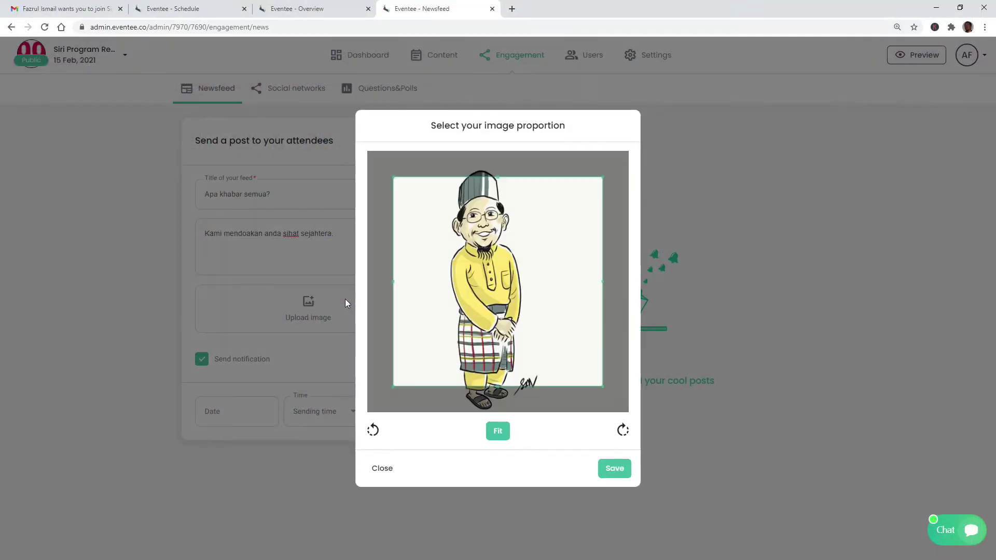
mouse_move(485, 291)
mouse_down()
mouse_move(485, 315)
mouse_move(477, 284)
mouse_up()
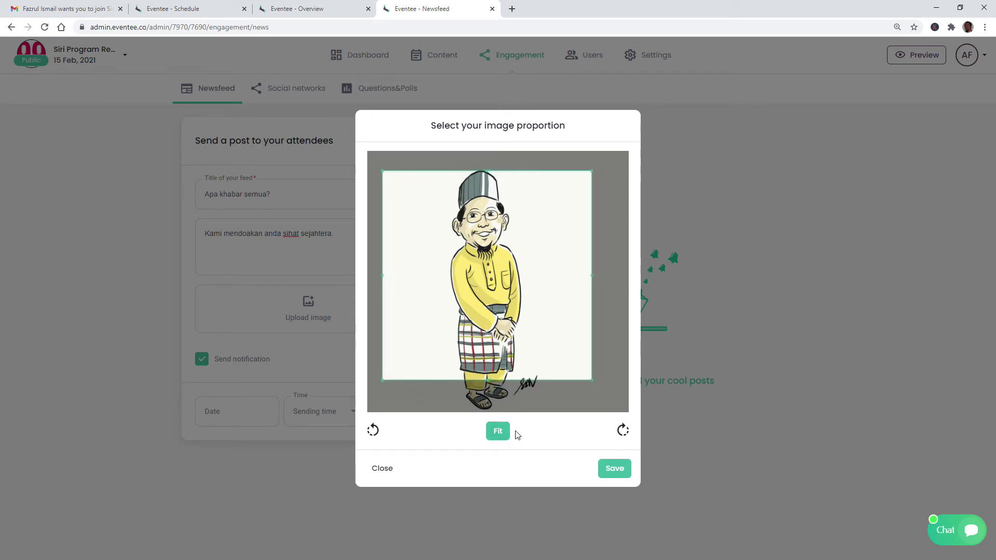
click(498, 431)
click(614, 471)
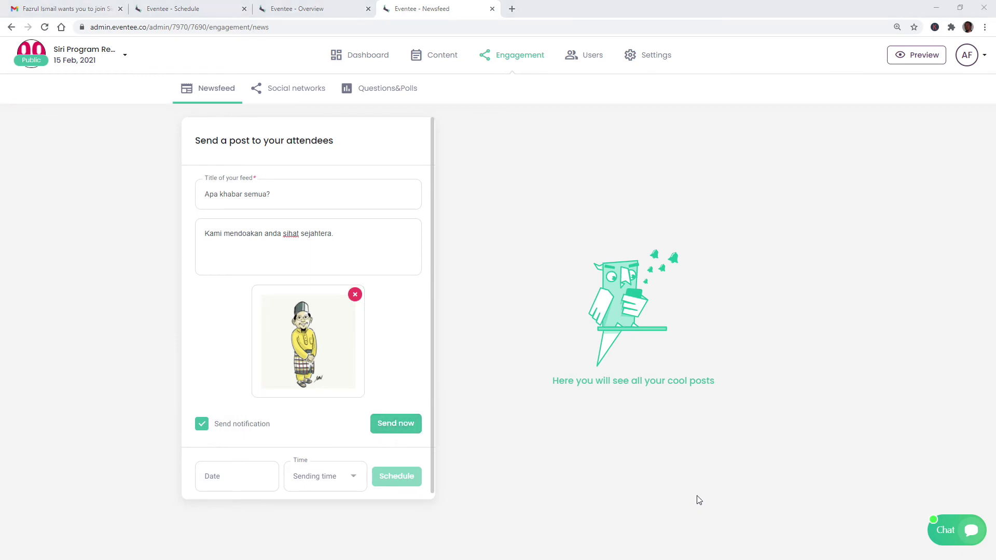
Step: Look at the mobile event app mirrored in AirServer and return to the newsfeed post in the browser
key(alt+Tab)
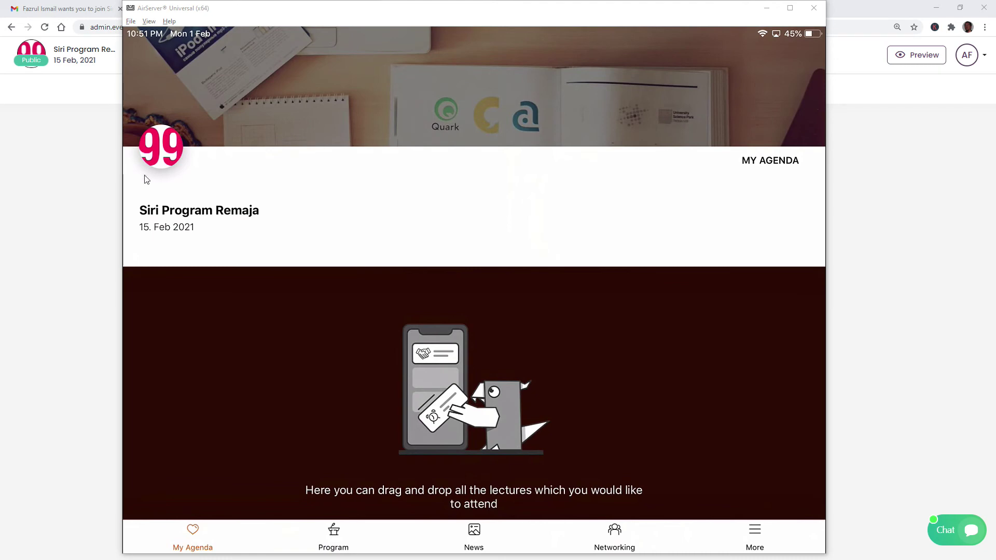
click(81, 189)
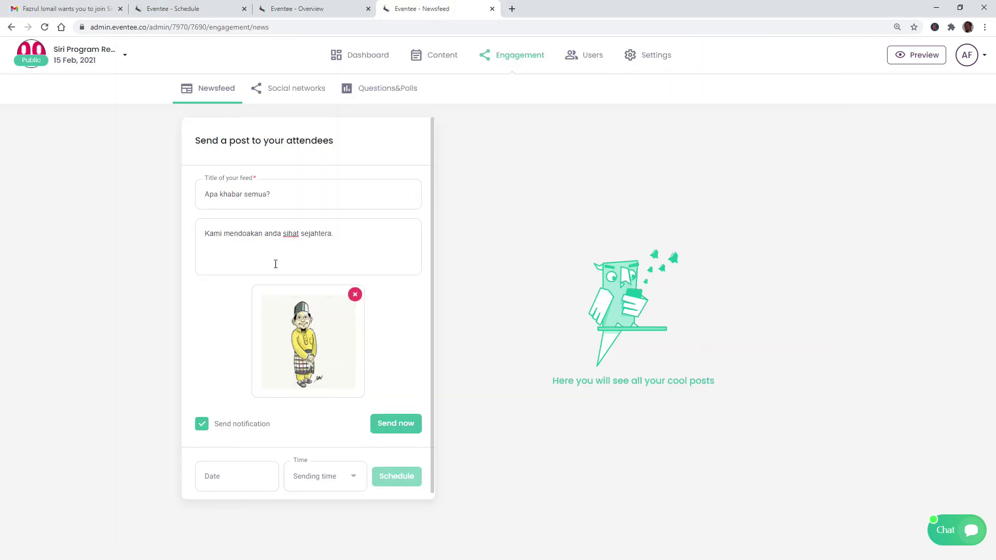
click(394, 427)
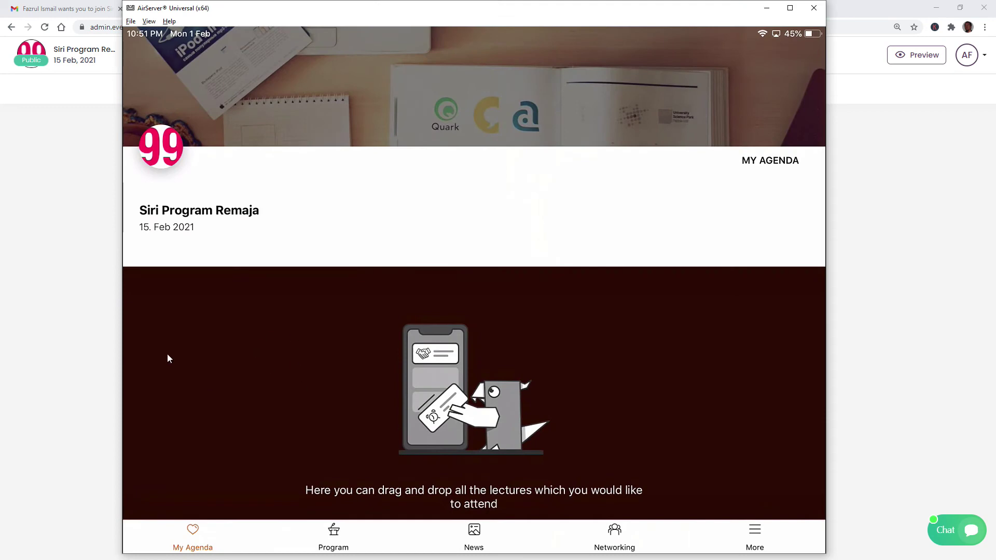
click(75, 300)
click(76, 300)
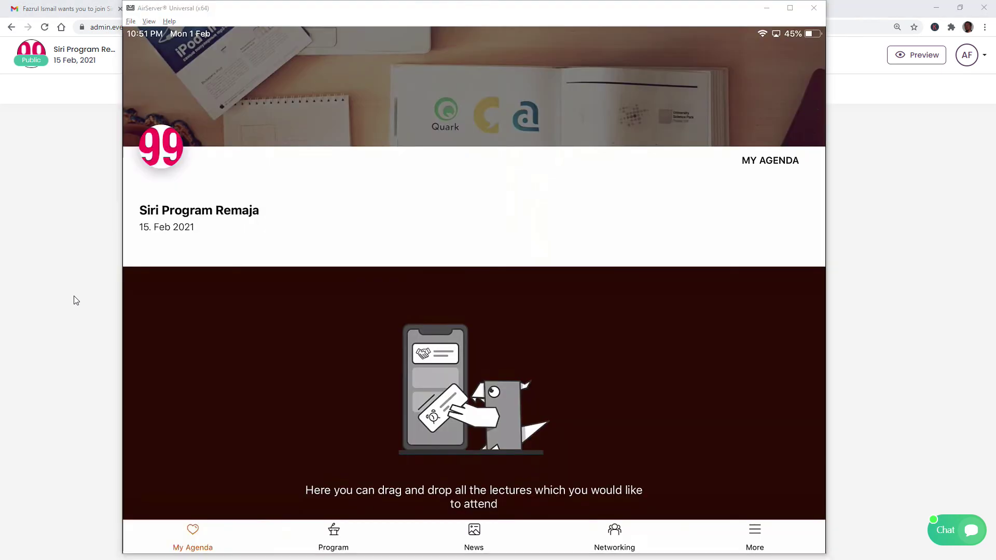
click(75, 300)
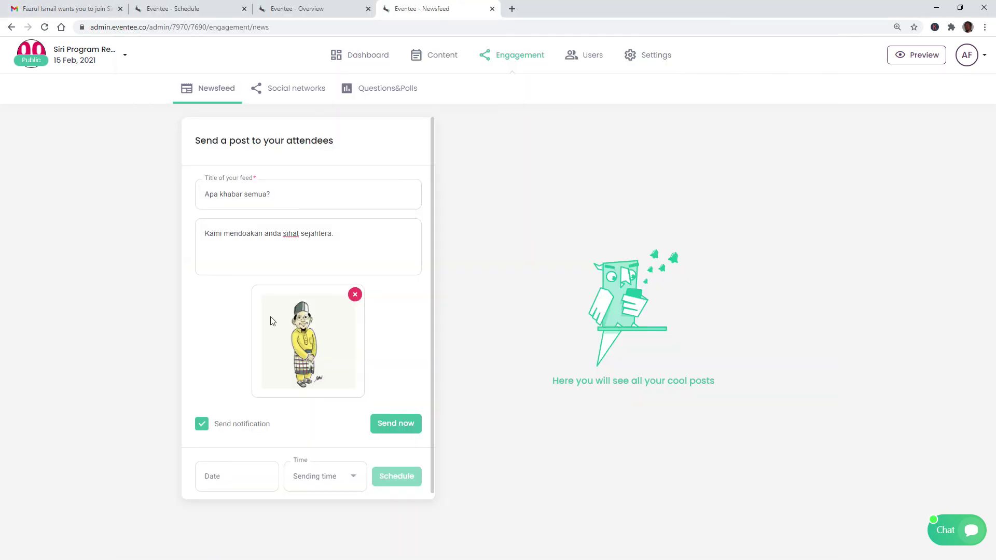
Step: Send the newsfeed post to attendees immediately with its notification, and switch to the AirServer mirror of the event app
click(398, 426)
key(alt+Tab)
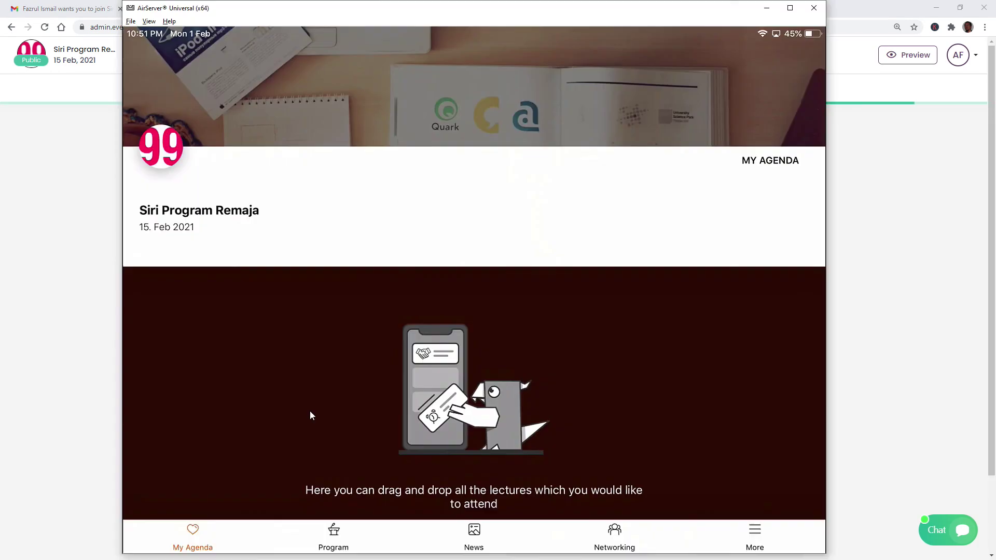